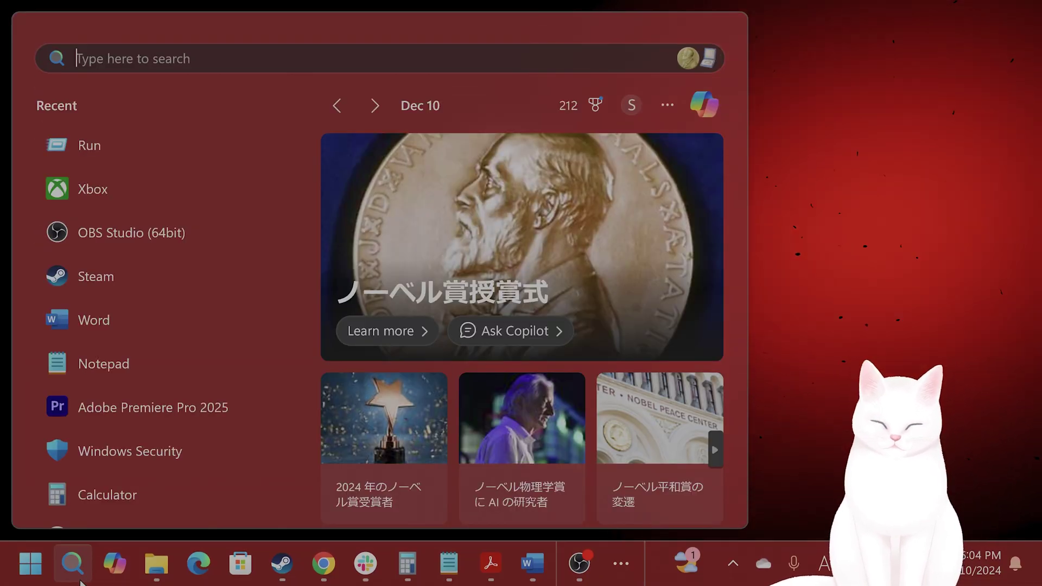
Open the Run box from Start search and enter services.msc
type("run")
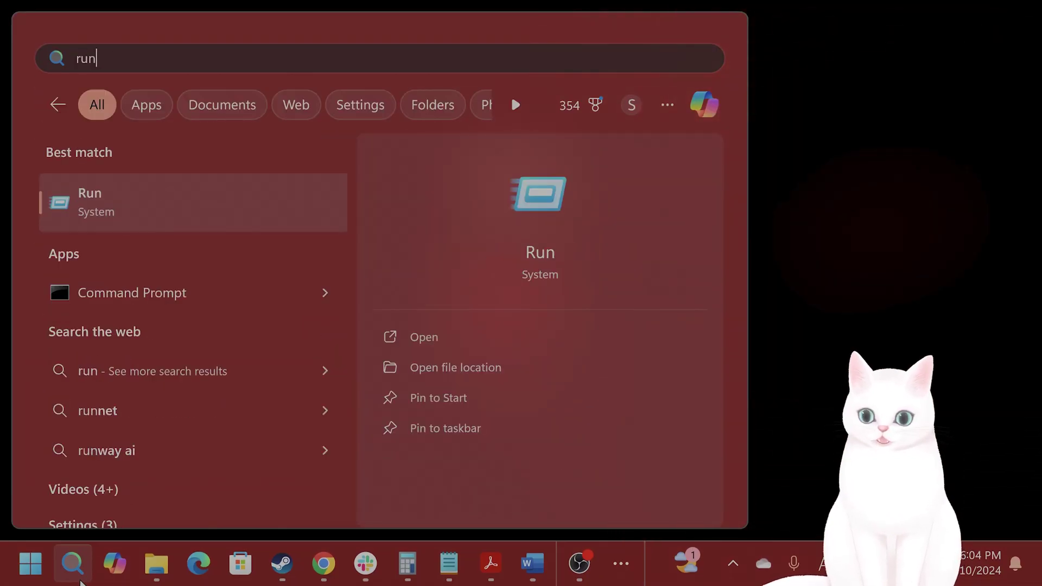
left_click(166, 194)
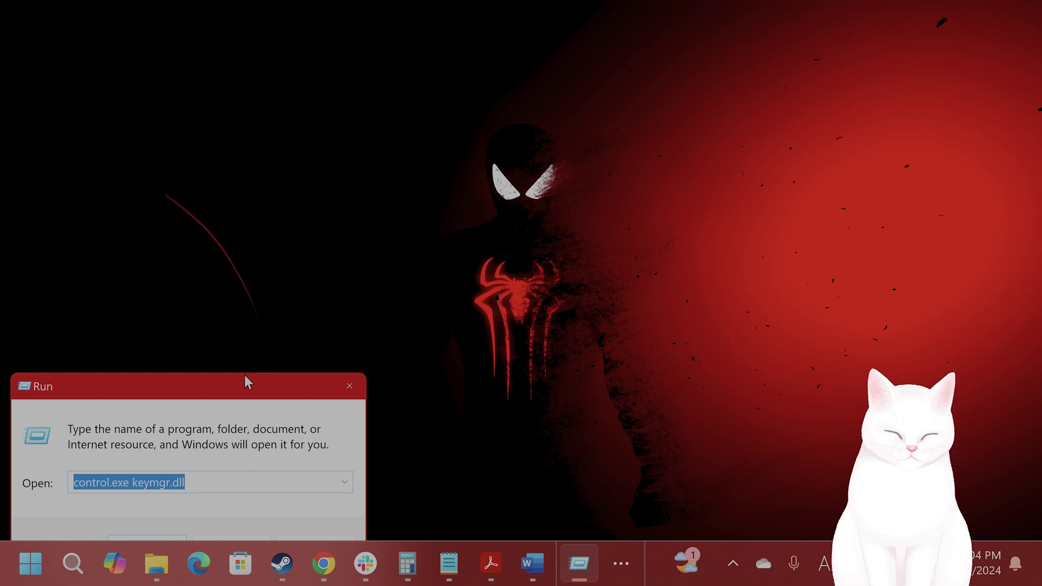
type("services.msc")
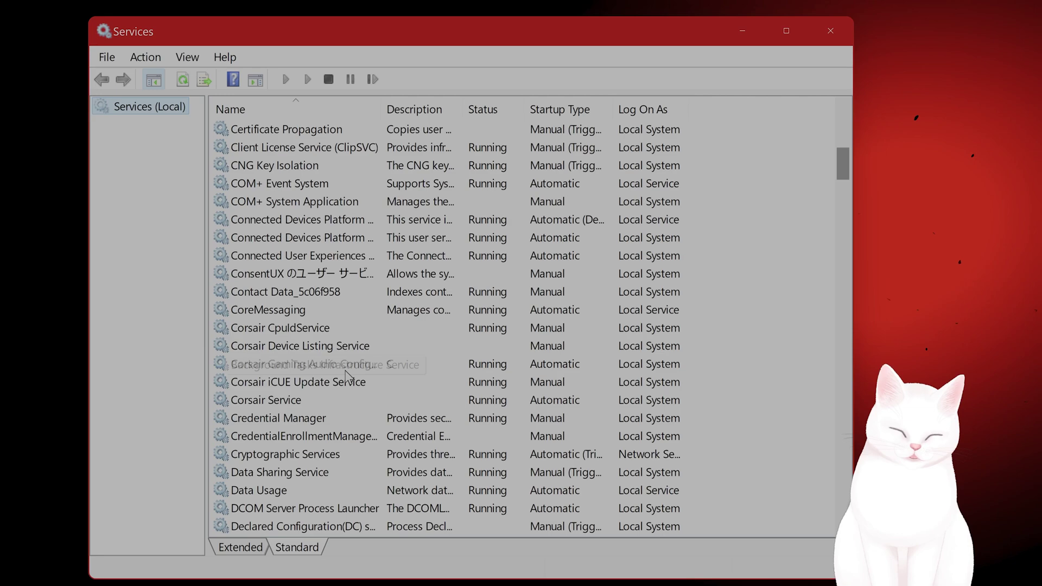
Select Xbox Accessory Management, Xbox Live Auth Manager, and Xbox Live Networking Service at the list's end
scroll(334, 396, "down", 20)
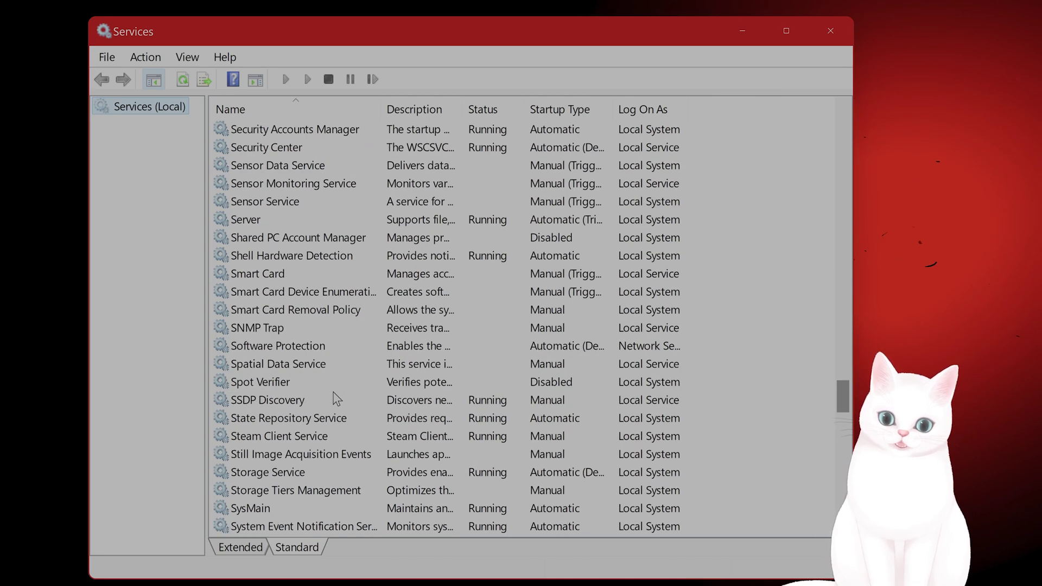
scroll(329, 422, "down", 2)
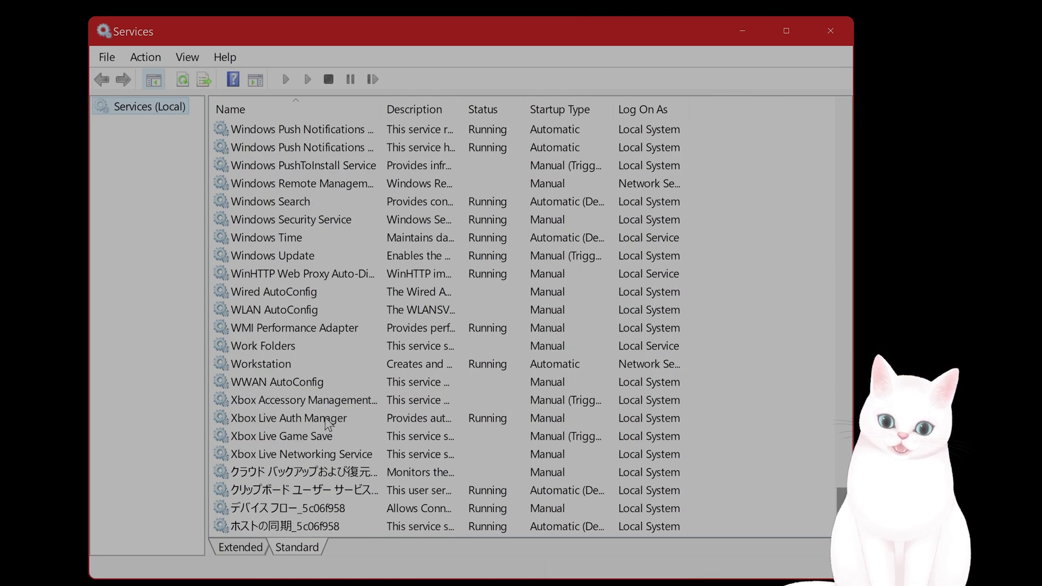
left_click(320, 400)
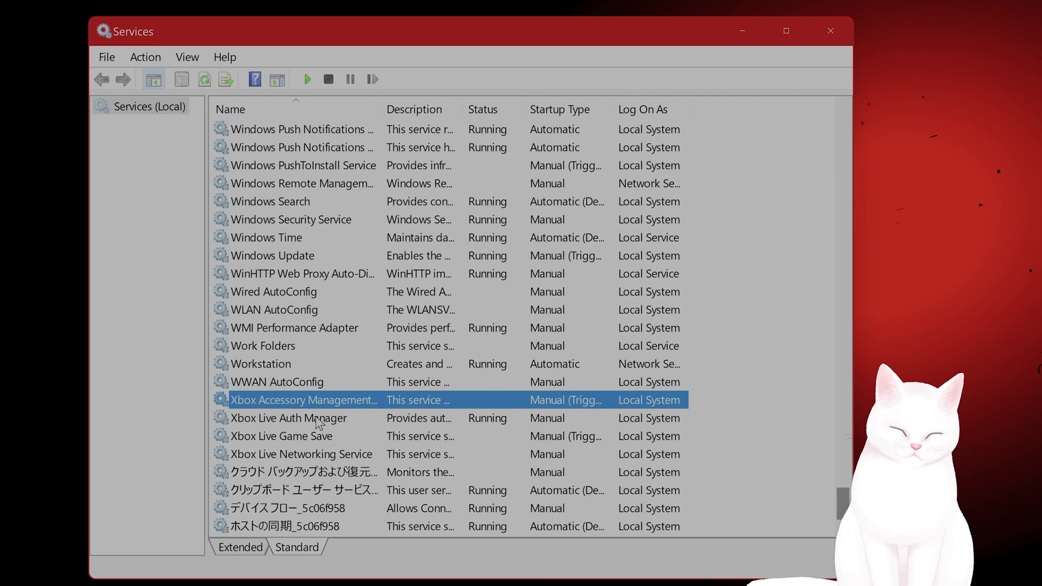
left_click(318, 423)
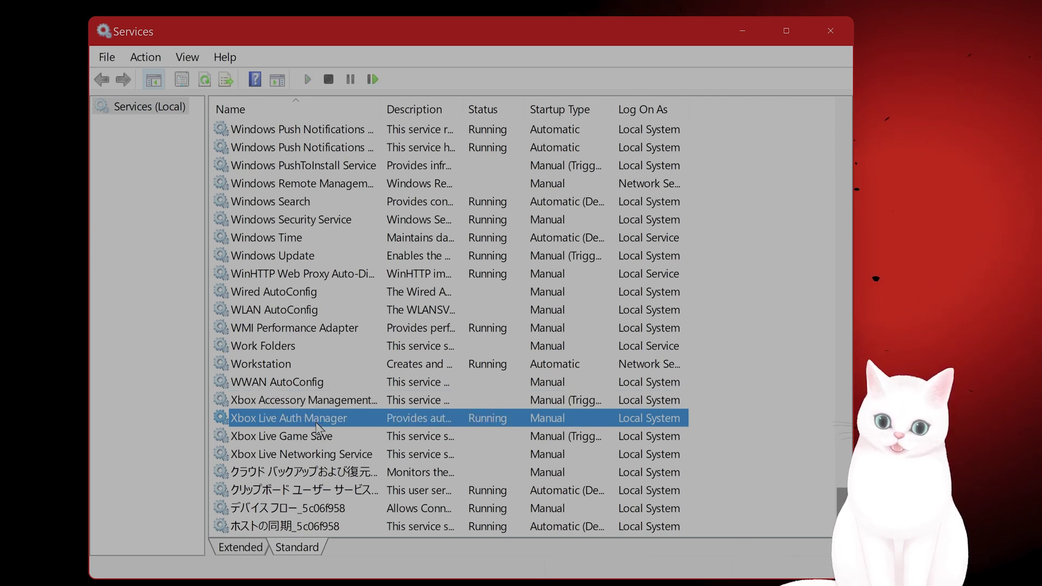
left_click(328, 456)
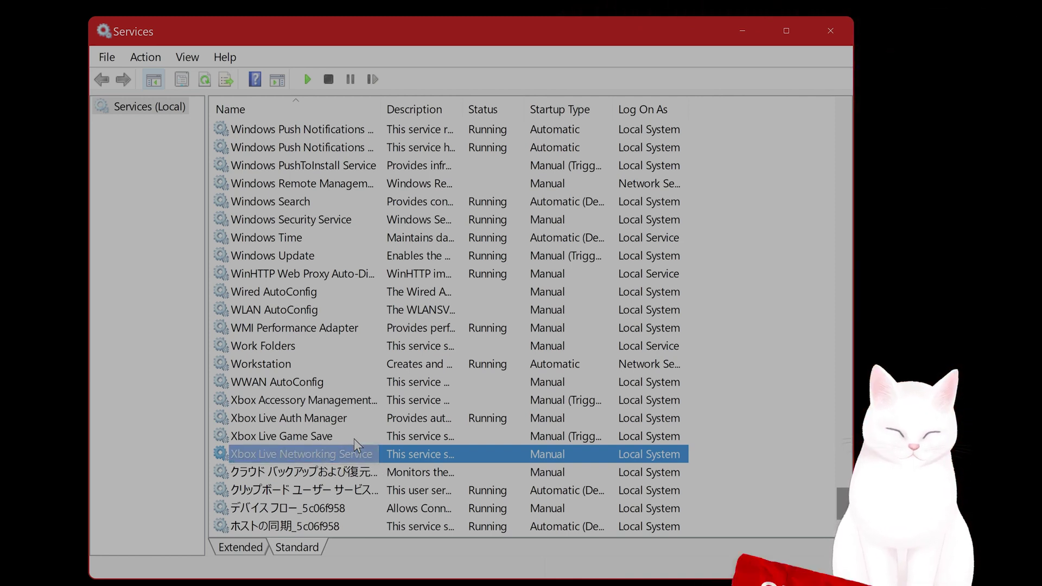
Start Xbox Live Networking Service from its Properties, keeping startup type Manual, and confirm with OK
right_click(314, 456)
left_click(358, 412)
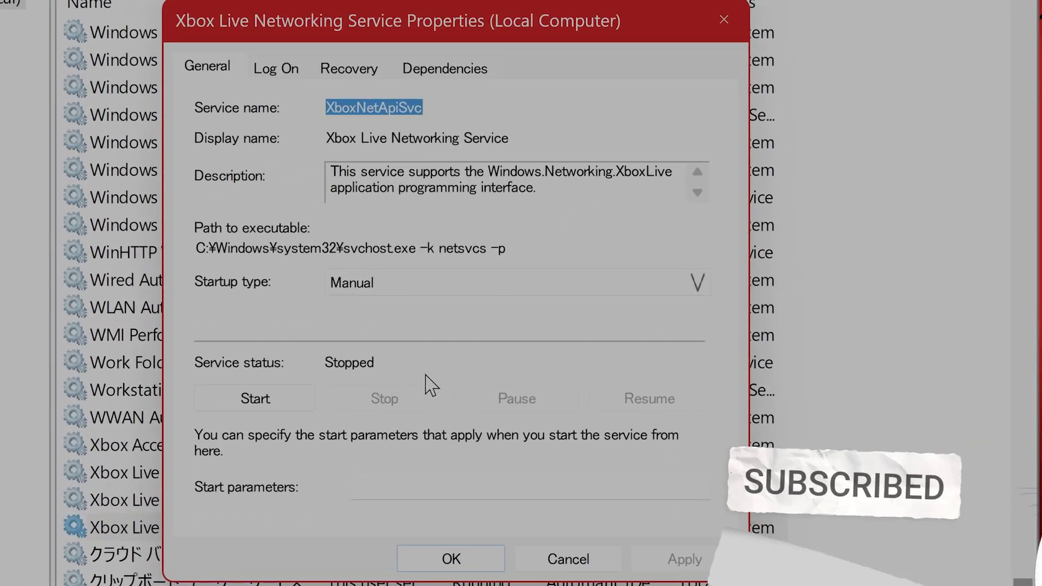
left_click(459, 287)
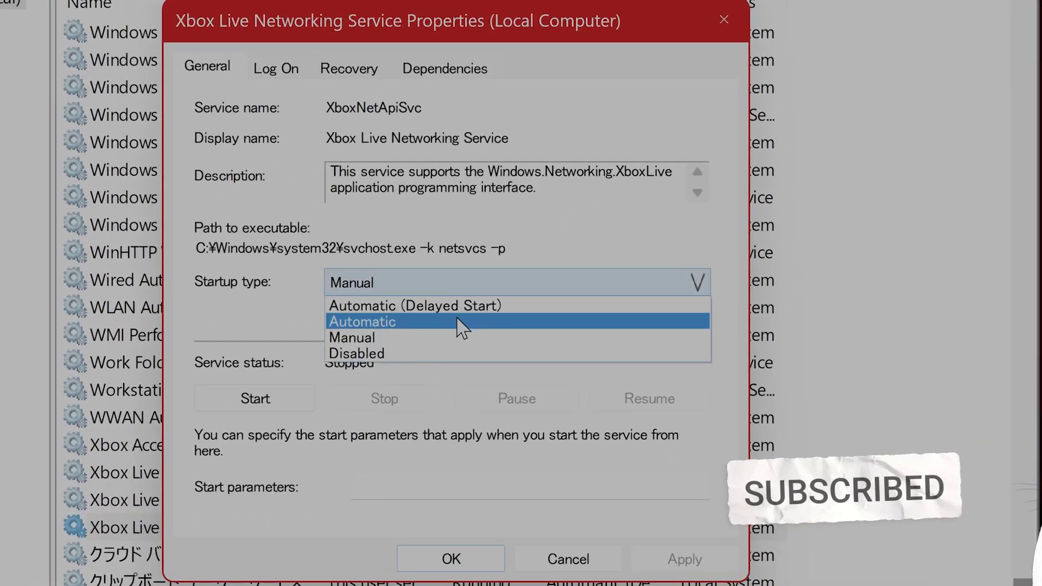
left_click(468, 421)
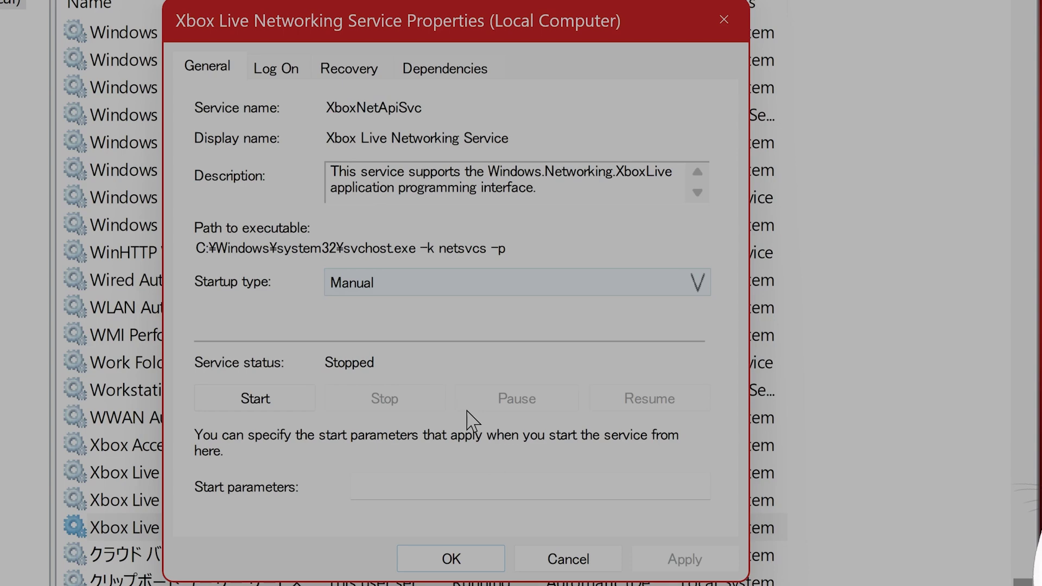
left_click(255, 399)
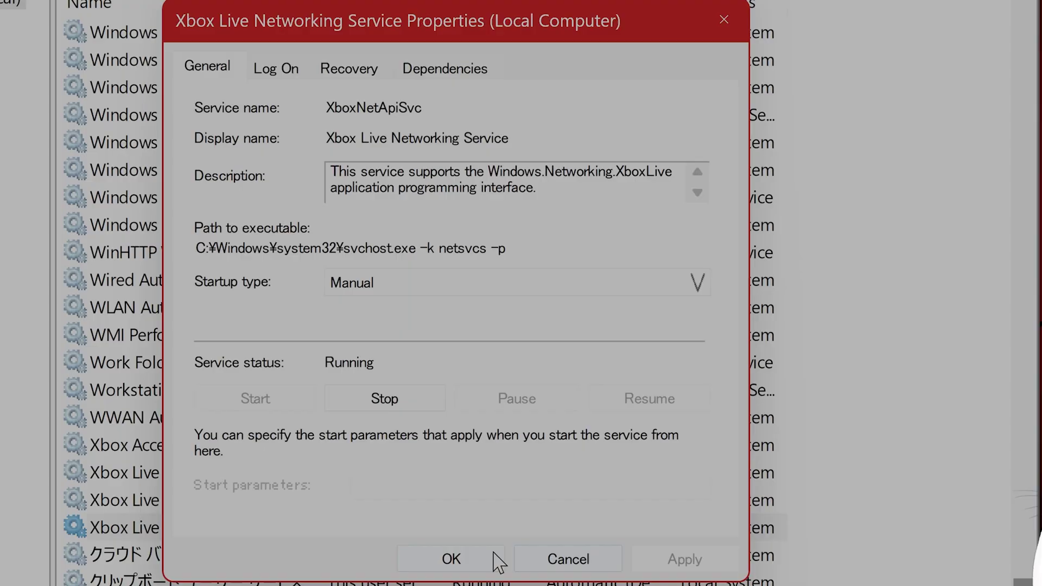
left_click(474, 558)
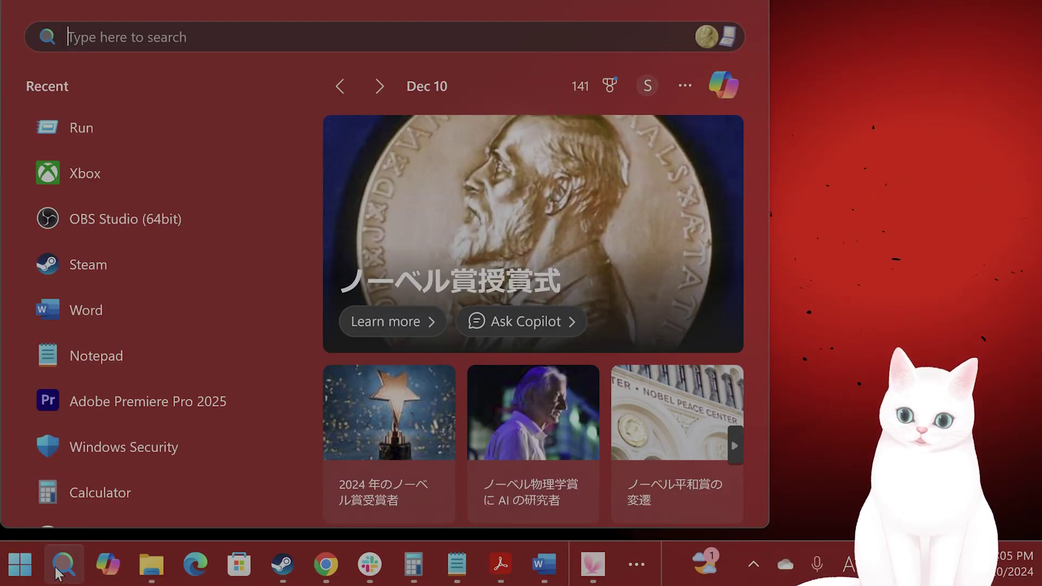
Run control.exe keymgr.dll from the Run box to launch Credential Manager
type("t")
key("BackSpace")
type("run")
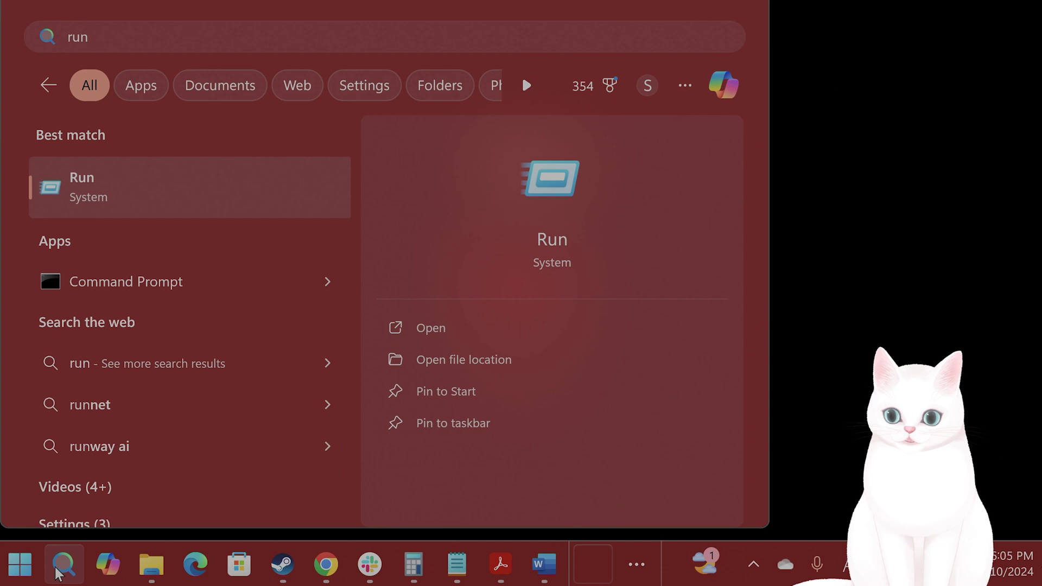
key("Return")
type("c")
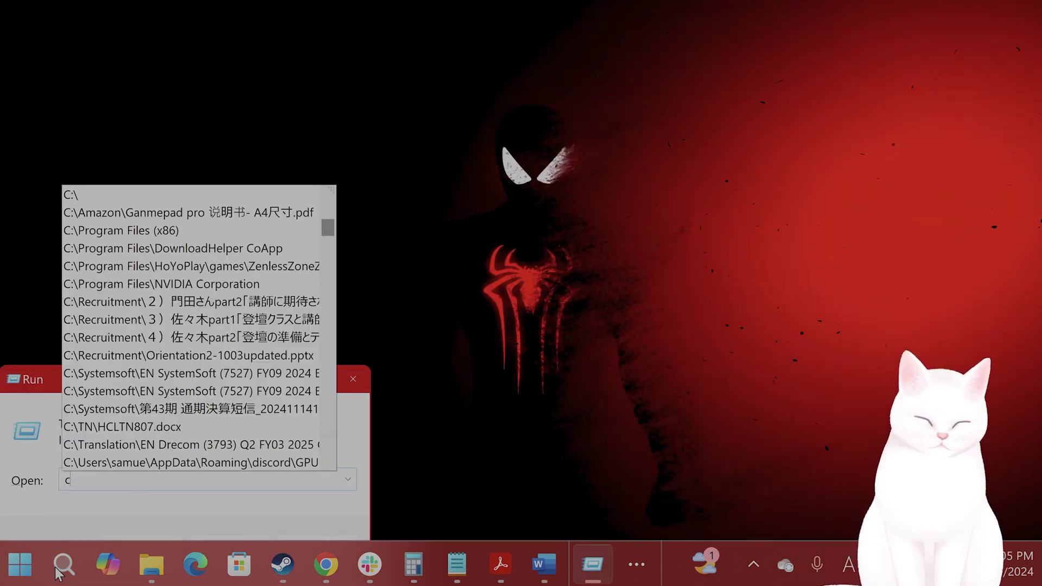
type("ontrol.exe")
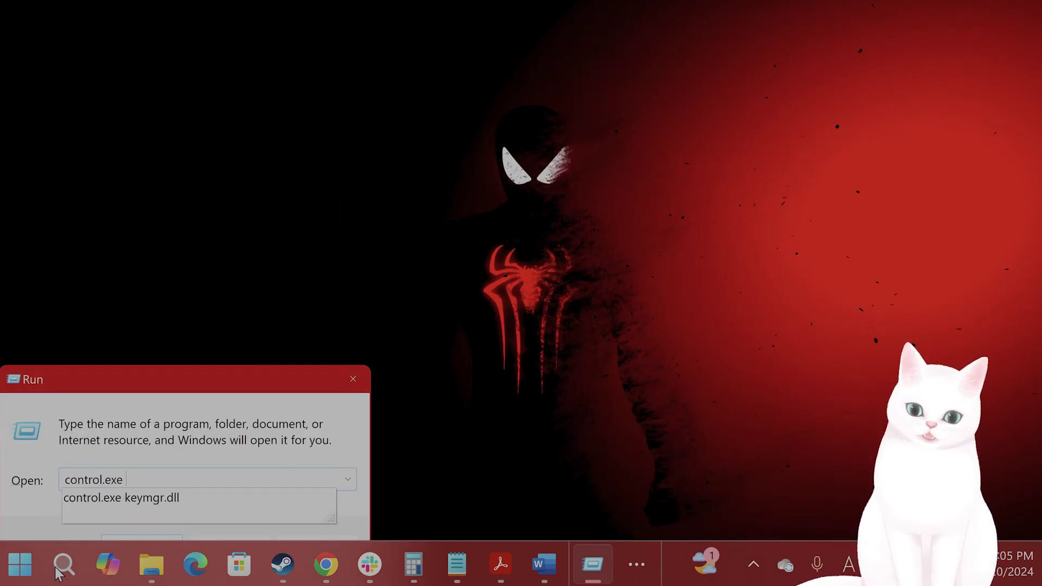
type(" keymg")
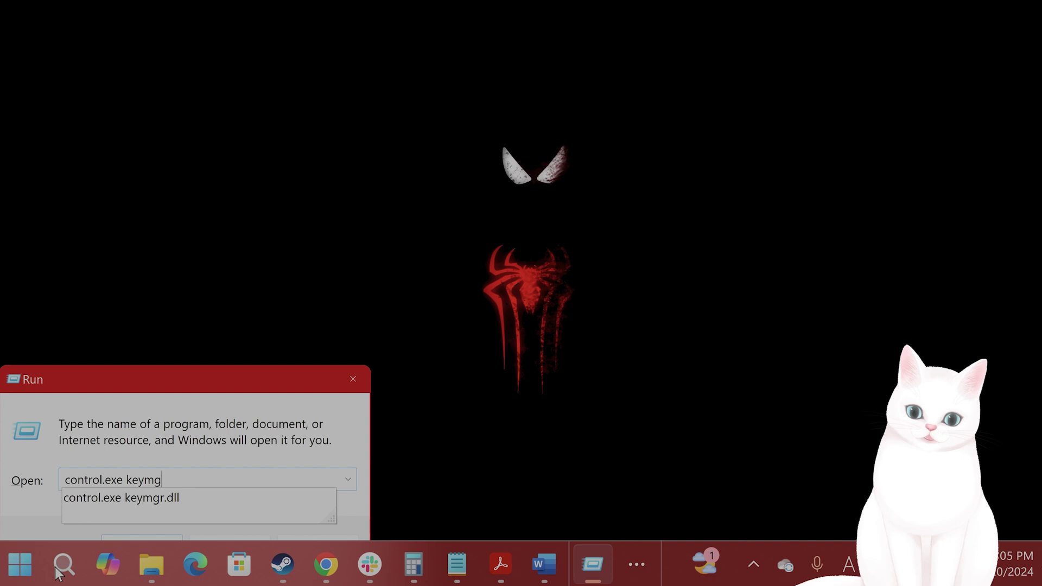
type("r.dll")
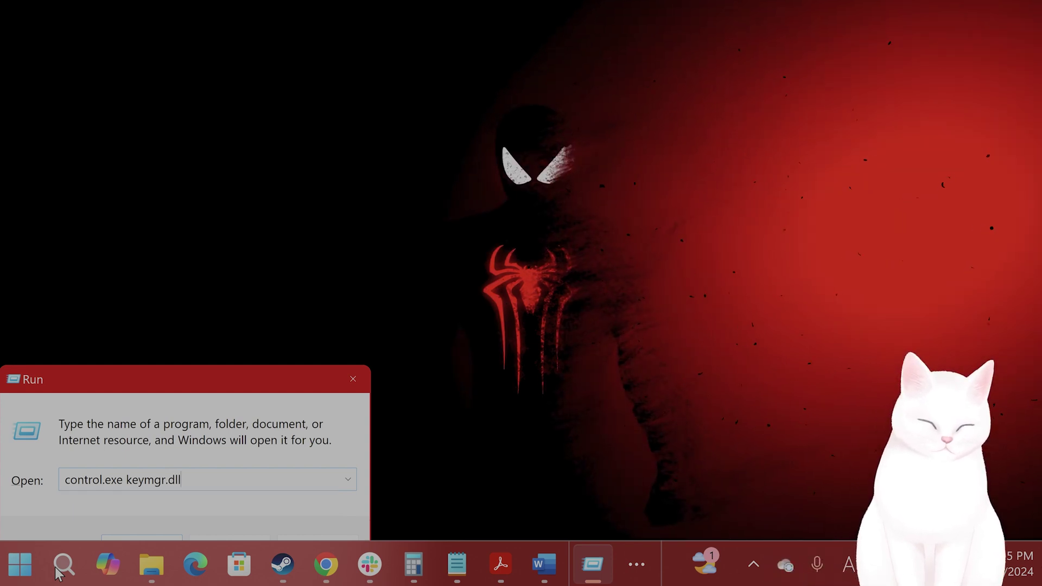
key("Return")
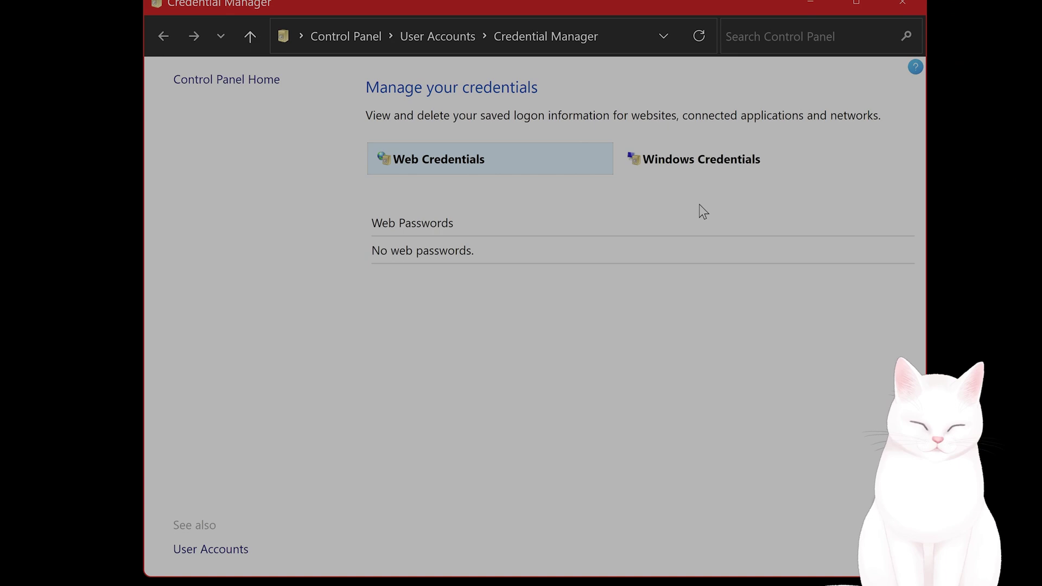
Switch to Windows Credentials and expand the first XblGrts entry to inspect its details
left_click(722, 170)
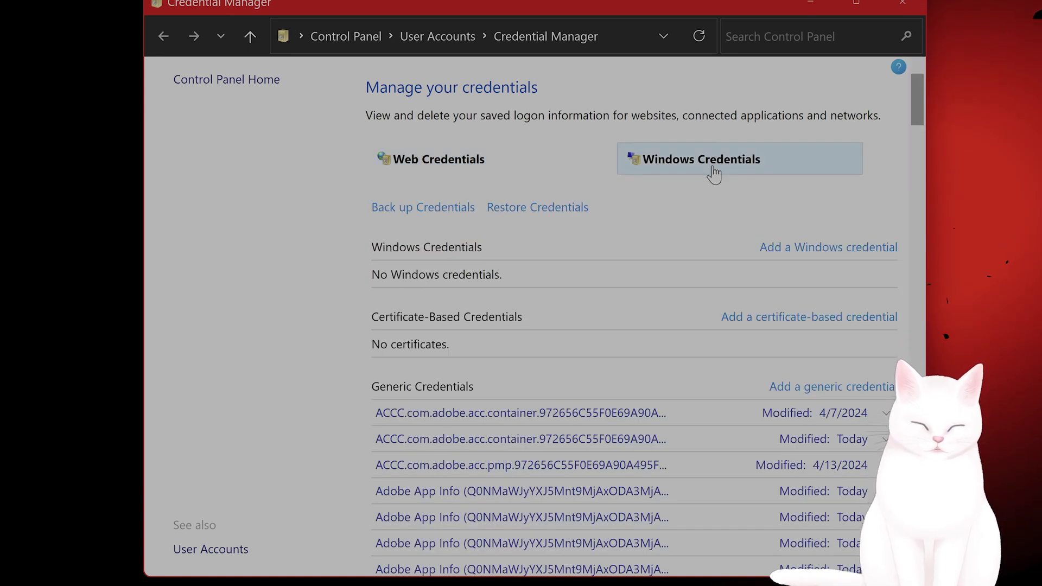
scroll(630, 376, "down", 5)
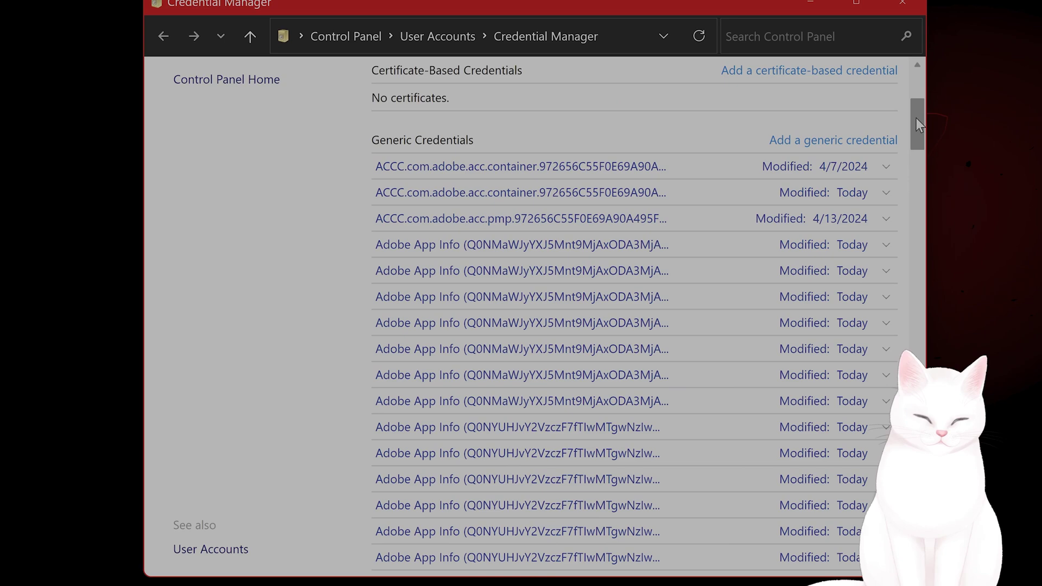
left_click_drag(916, 119, 917, 342)
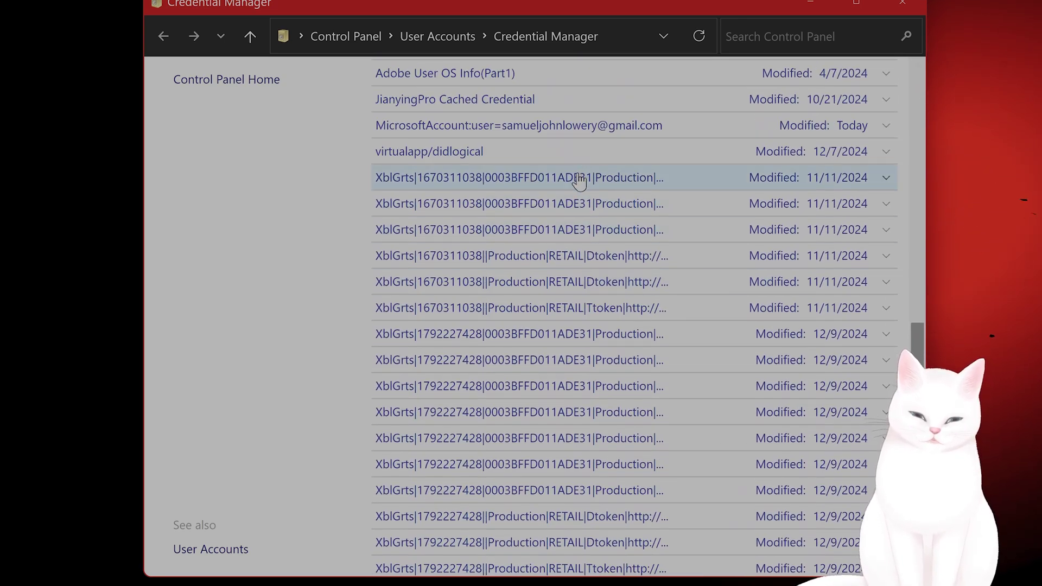
left_click(886, 182)
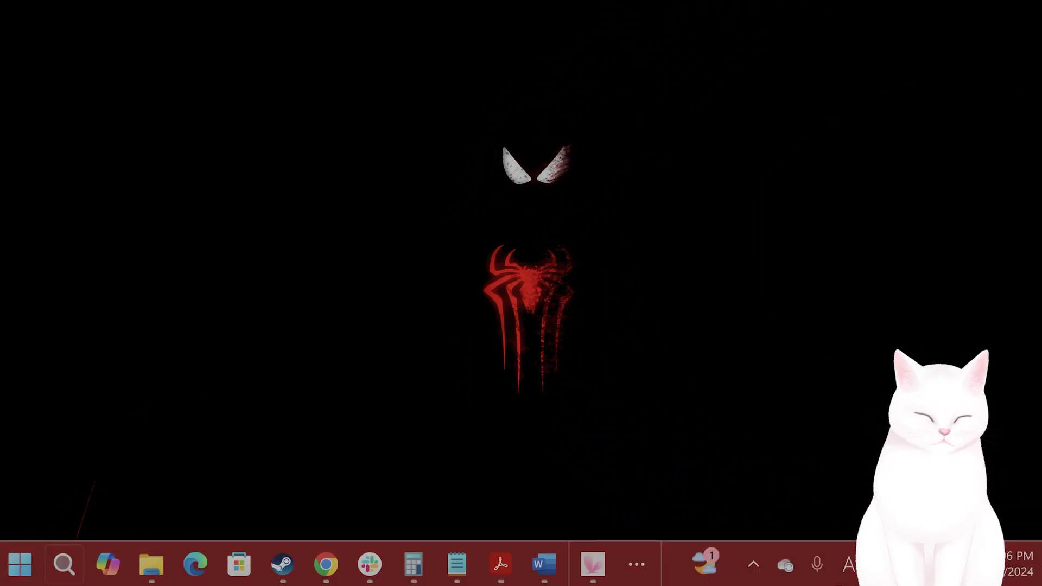
Open Settings to the Apps > Installed apps list
left_click(54, 570)
type("set")
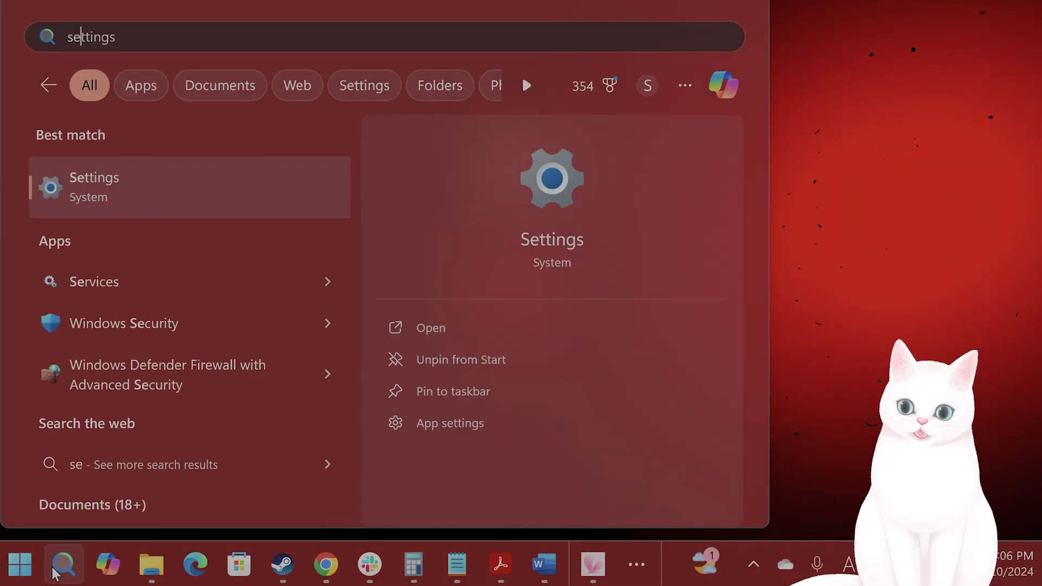
left_click(182, 190)
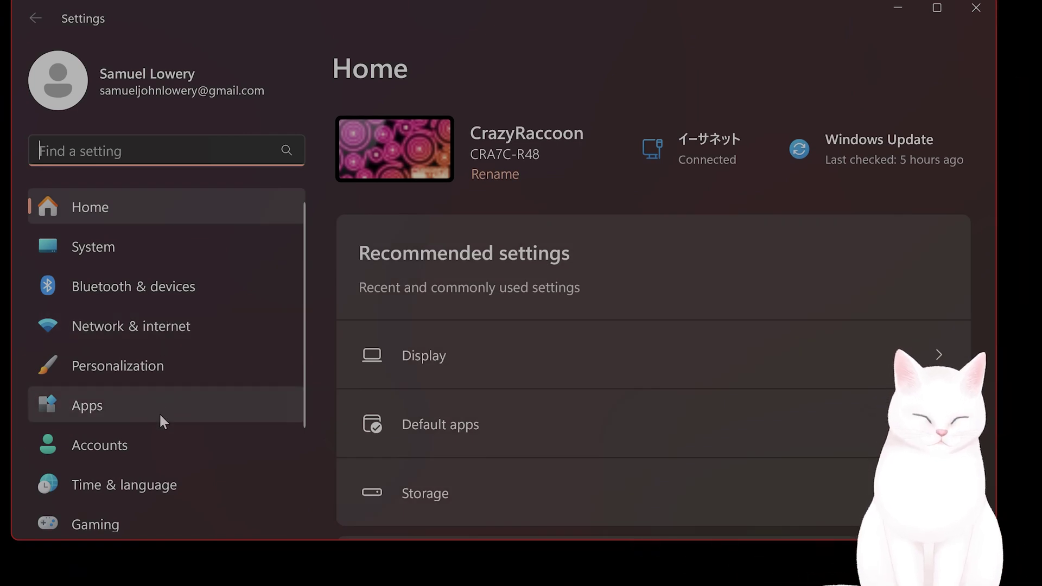
left_click(160, 416)
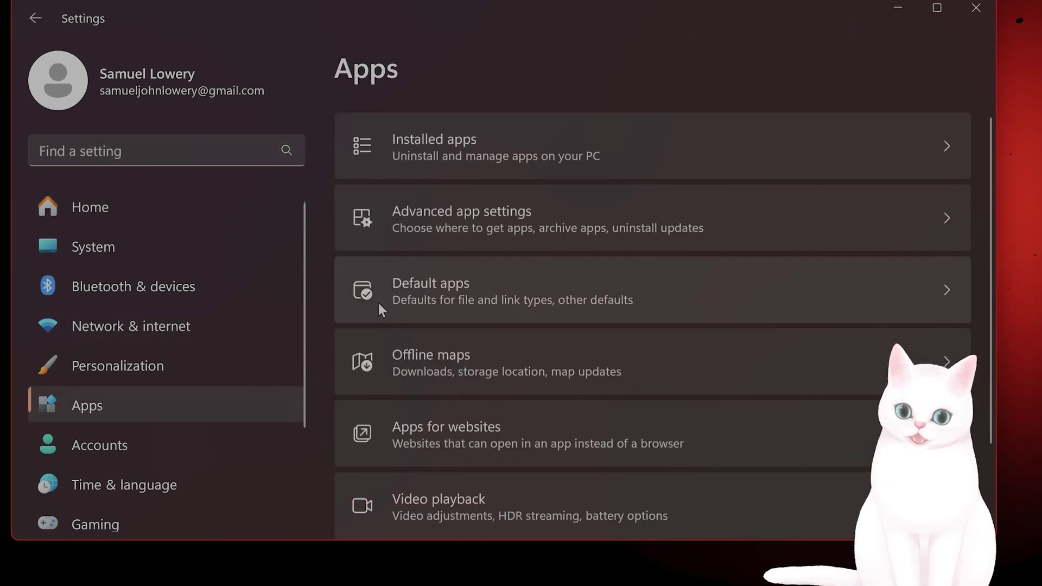
left_click(570, 152)
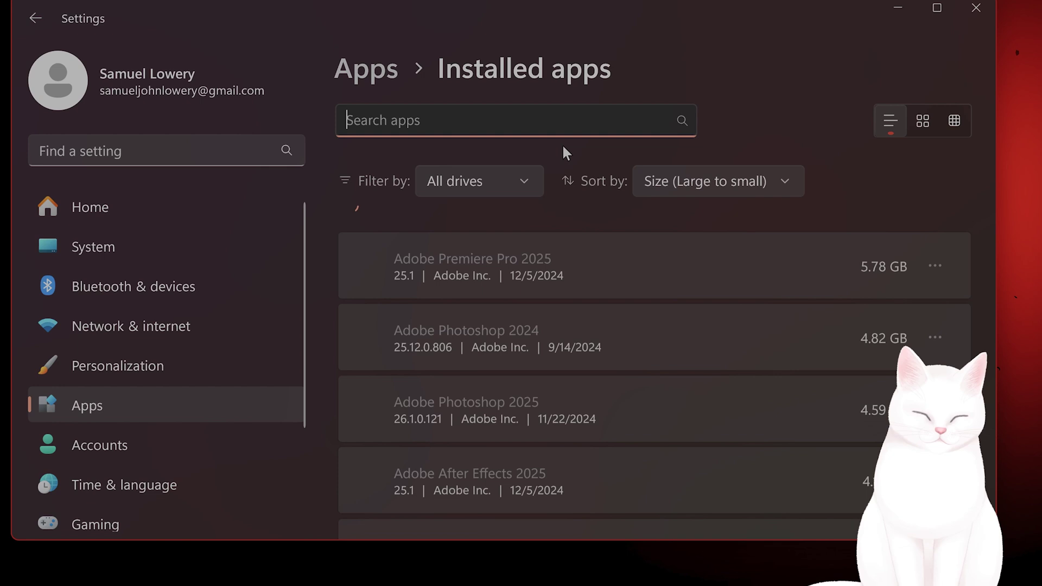
Find the Xbox app and view its Advanced options, including Repair and Reset
type("xbox")
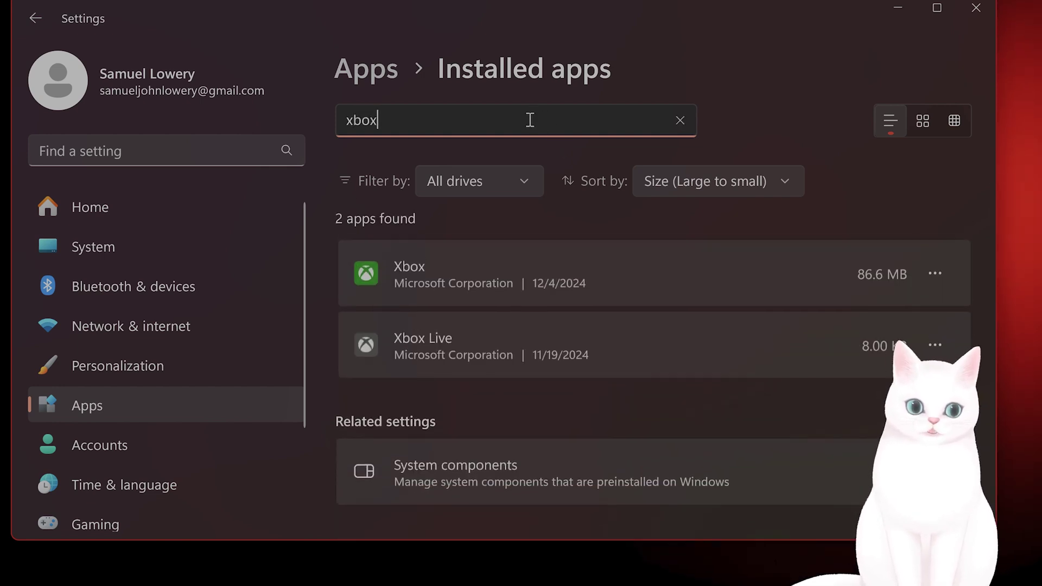
left_click(944, 275)
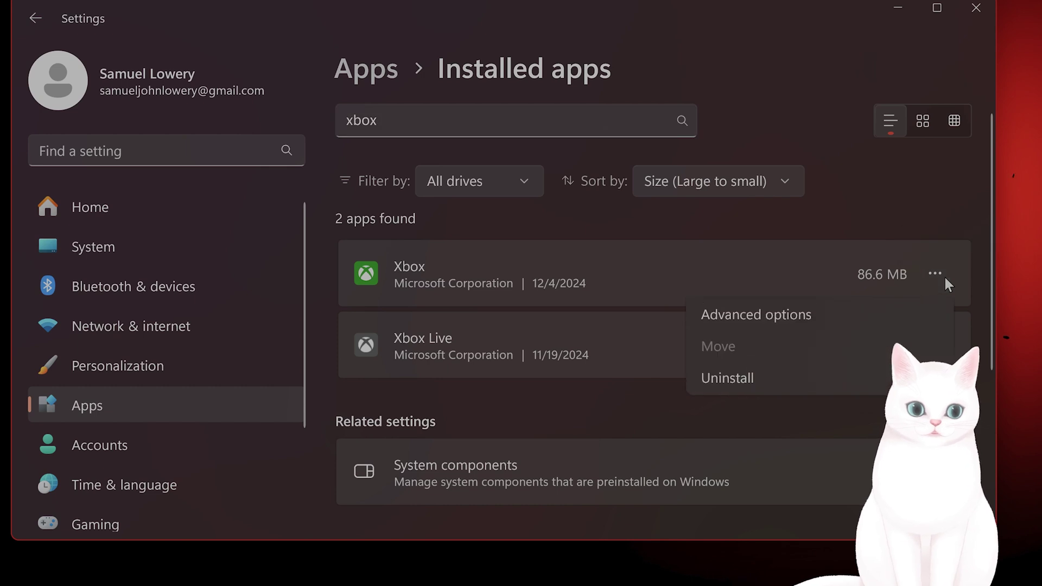
left_click(874, 310)
scroll(671, 329, "down", 15)
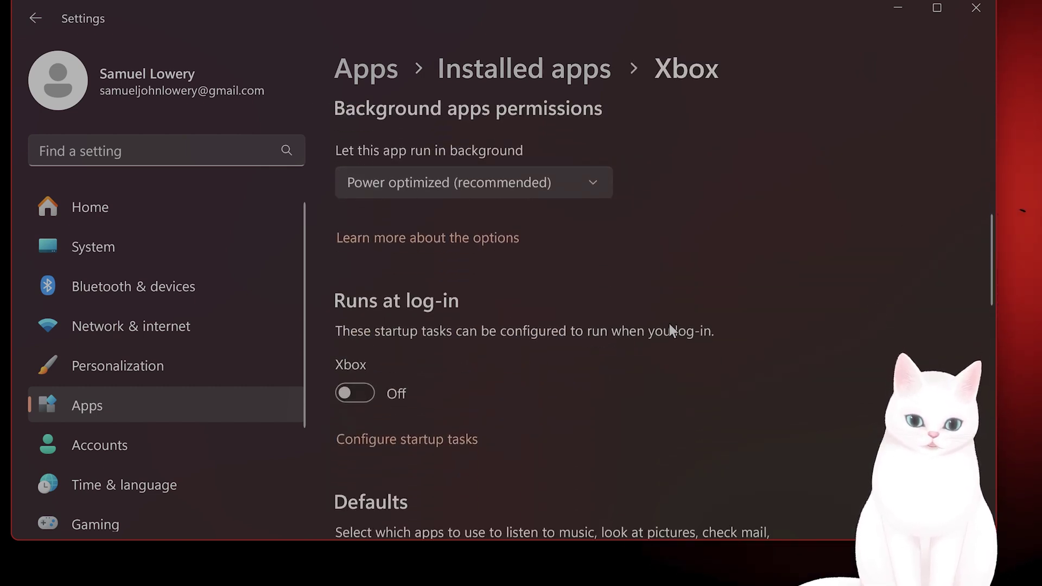
scroll(670, 325, "down", 8)
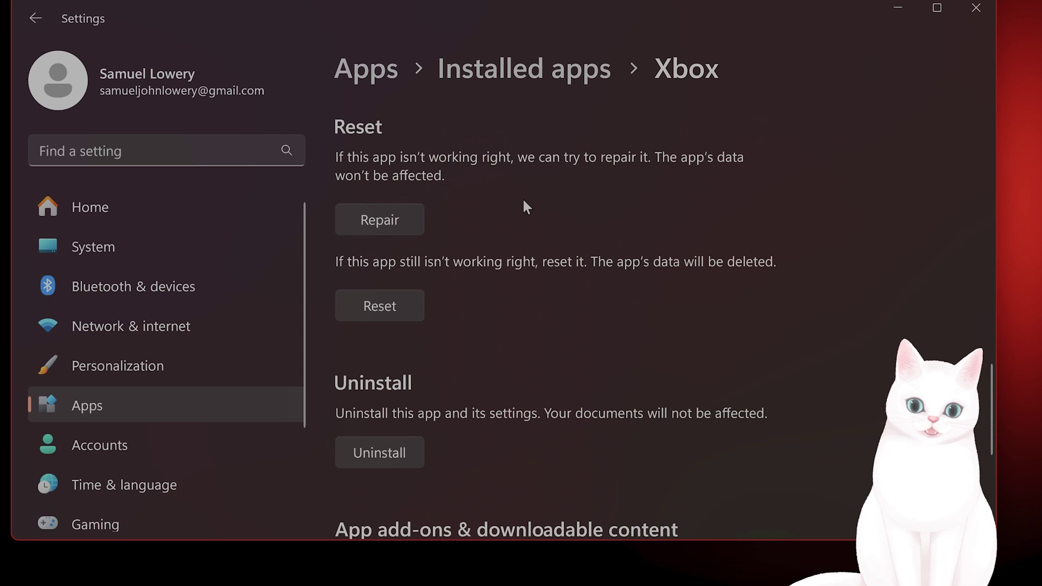
scroll(370, 131, "up", 1)
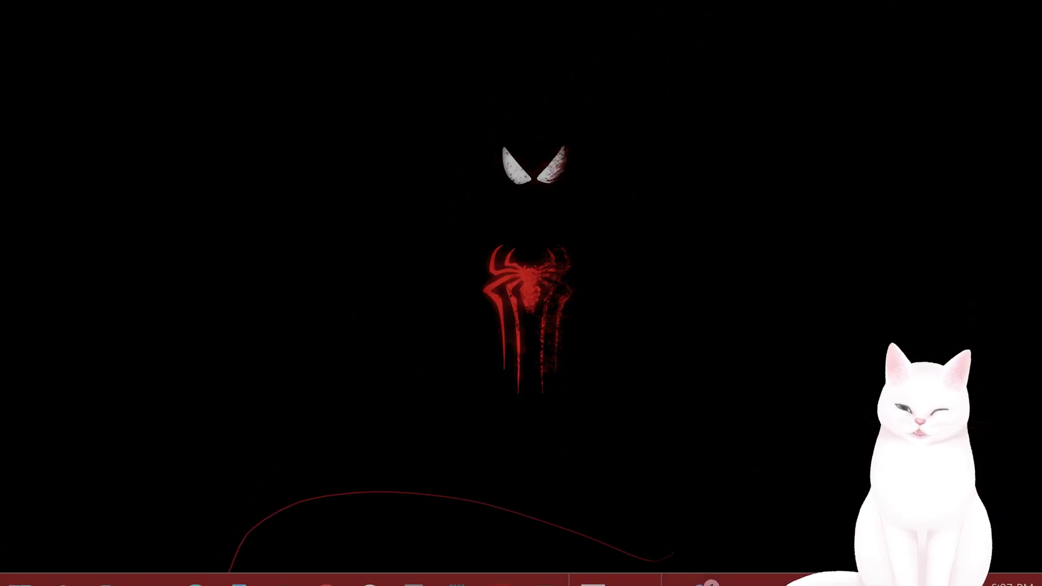
Launch the Xbox app, view its Support info on the Gaming Services Repair Tool, then close it
left_click(79, 577)
type("xbox")
key("Return")
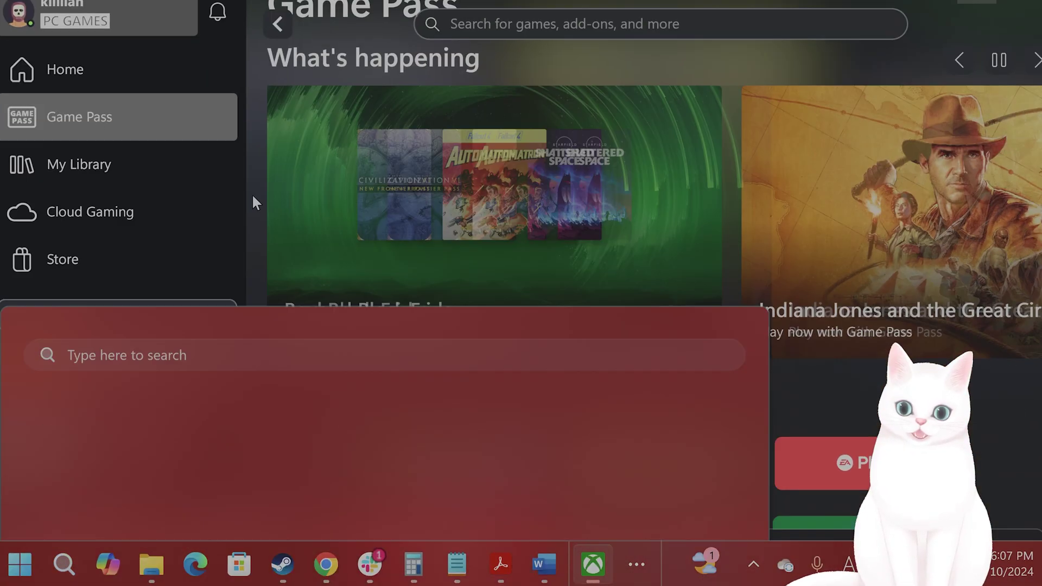
left_click(21, 18)
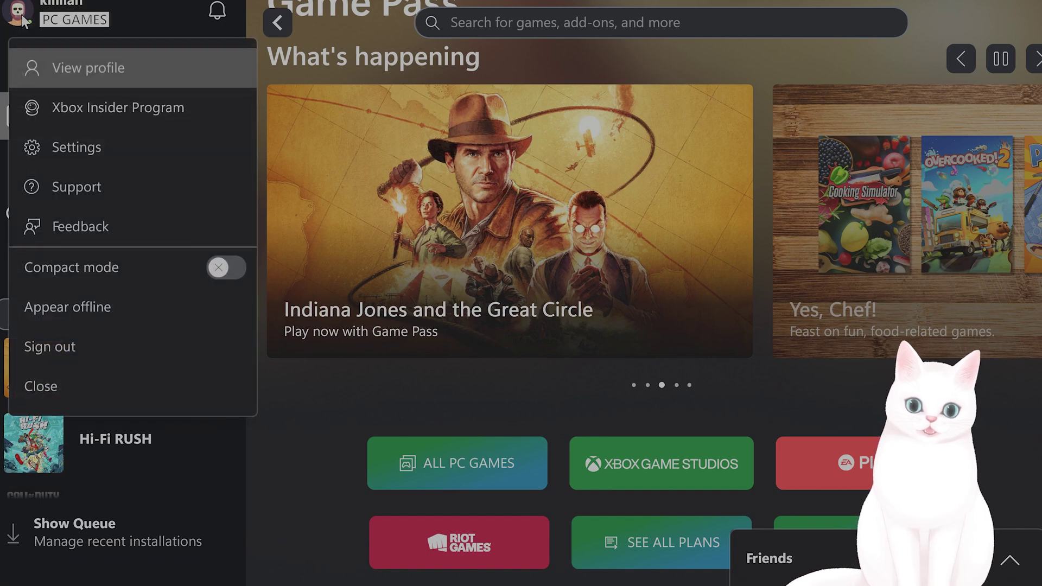
left_click(136, 196)
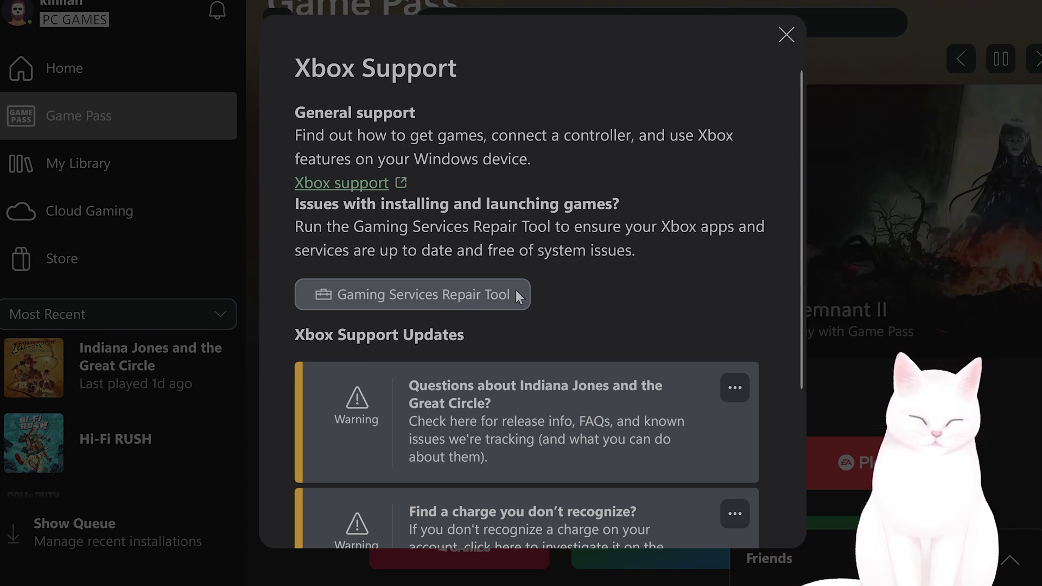
left_click(787, 36)
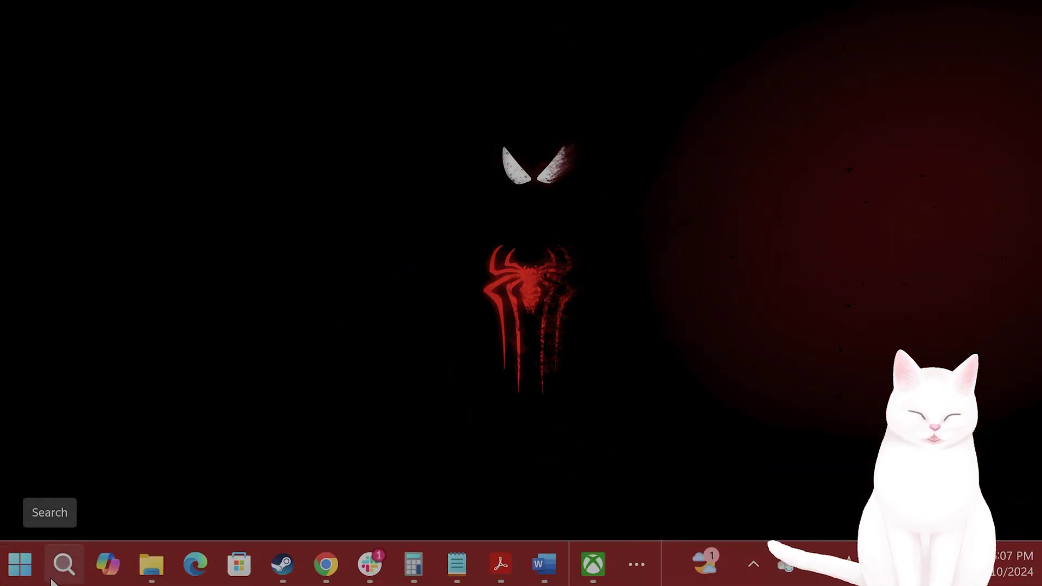
Open Settings and go to Time & language > Date & time
left_click(52, 580)
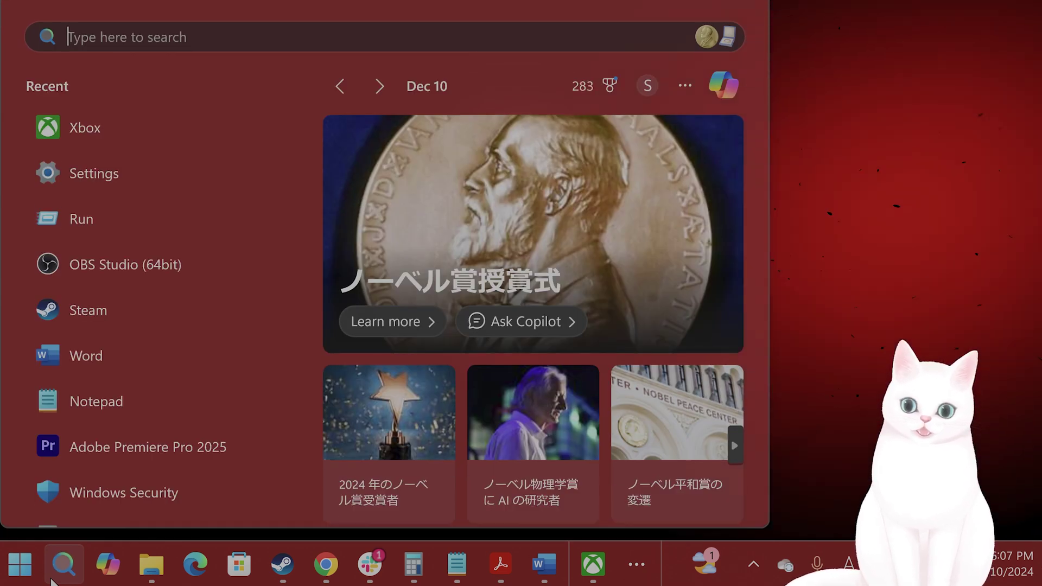
type("settings")
left_click(132, 187)
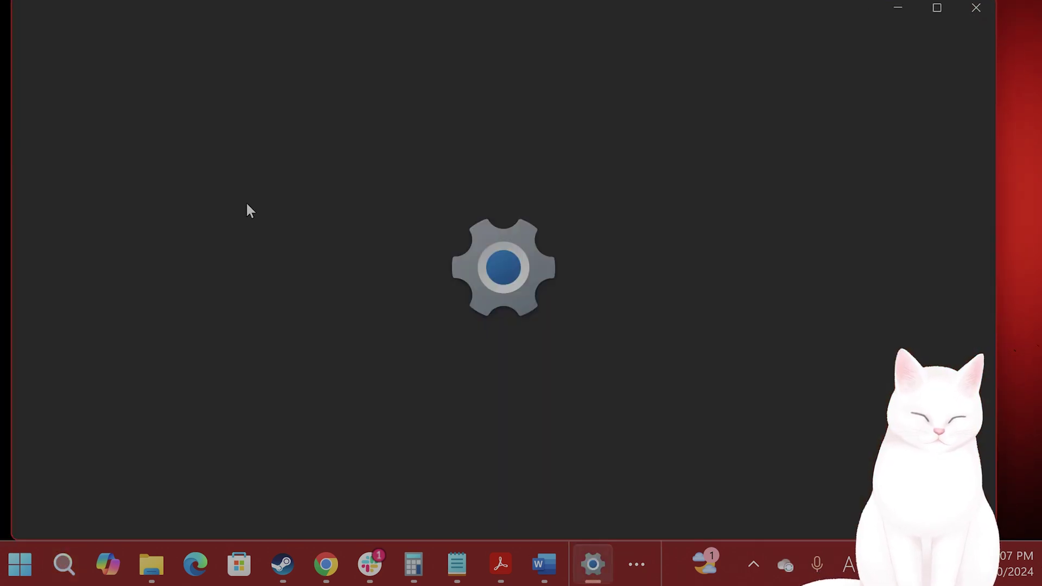
scroll(242, 357, "down", 3)
left_click(217, 365)
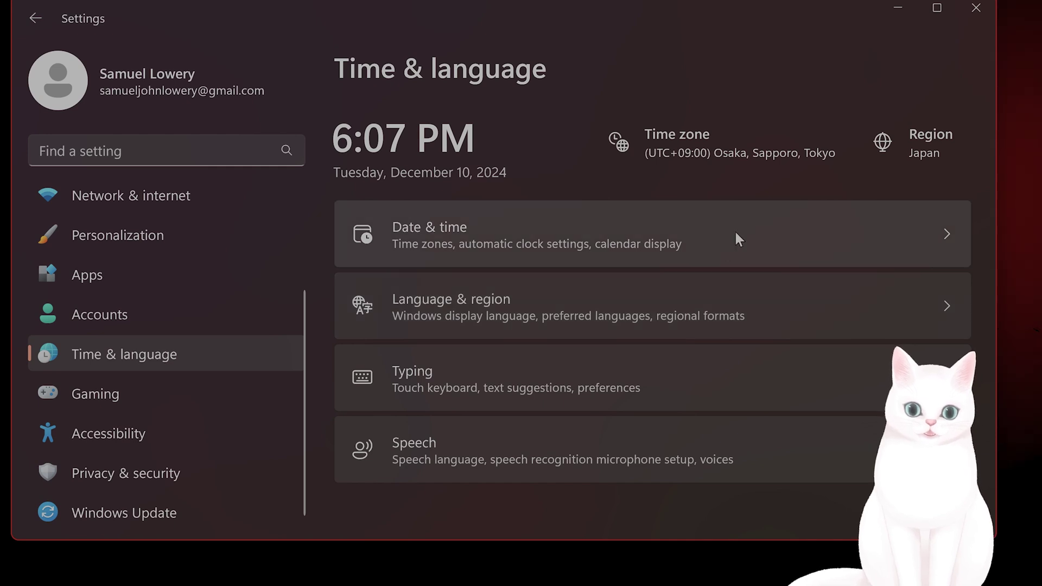
left_click(735, 233)
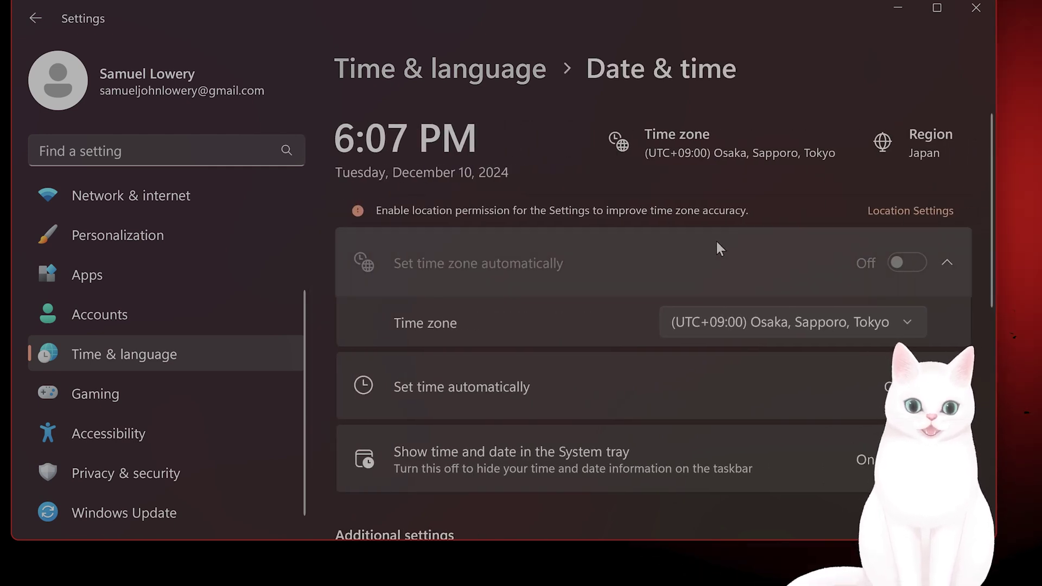
Check the time zone list, leaving (UTC+09:00) Osaka, Sapporo, Tokyo, and scroll to Sync now
left_click(867, 329)
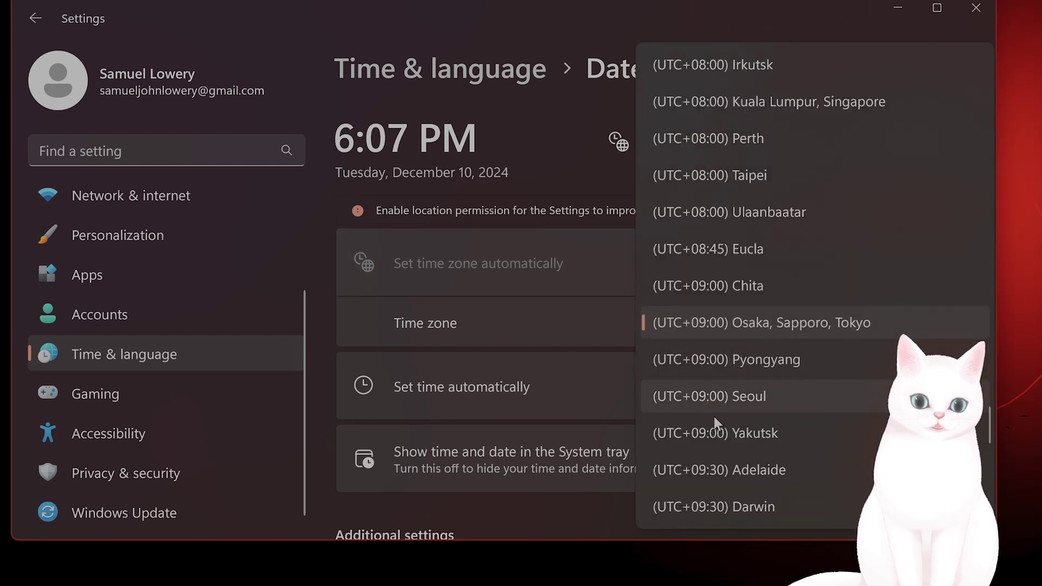
left_click(542, 317)
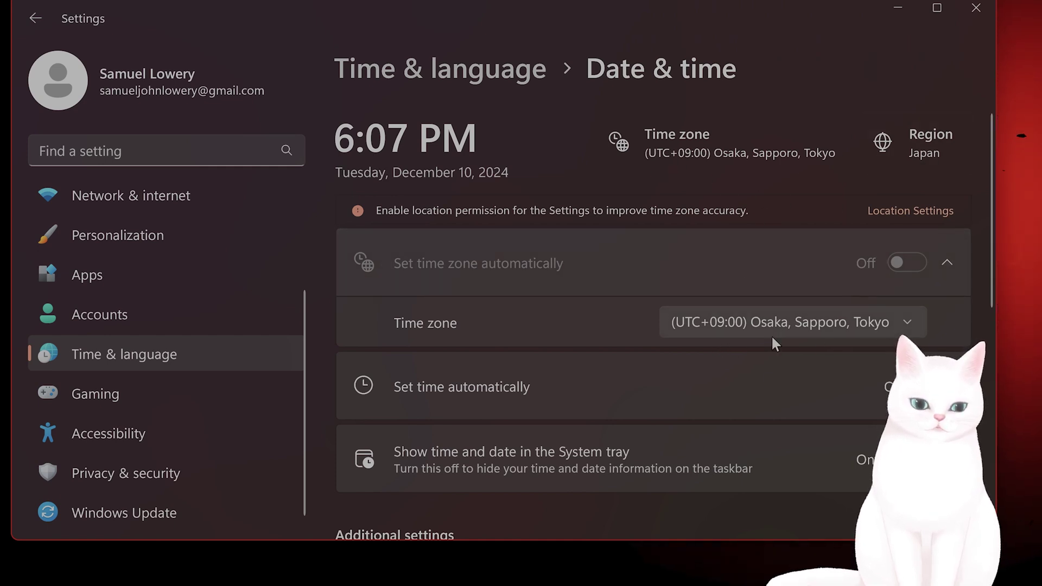
scroll(805, 364, "down", 2)
scroll(808, 380, "up", 2)
scroll(806, 396, "down", 3)
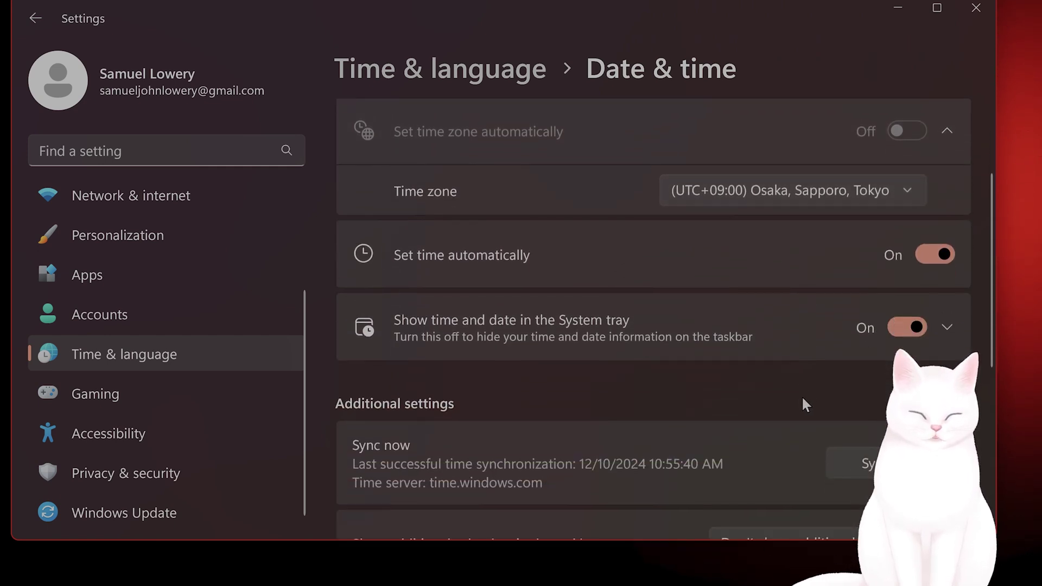